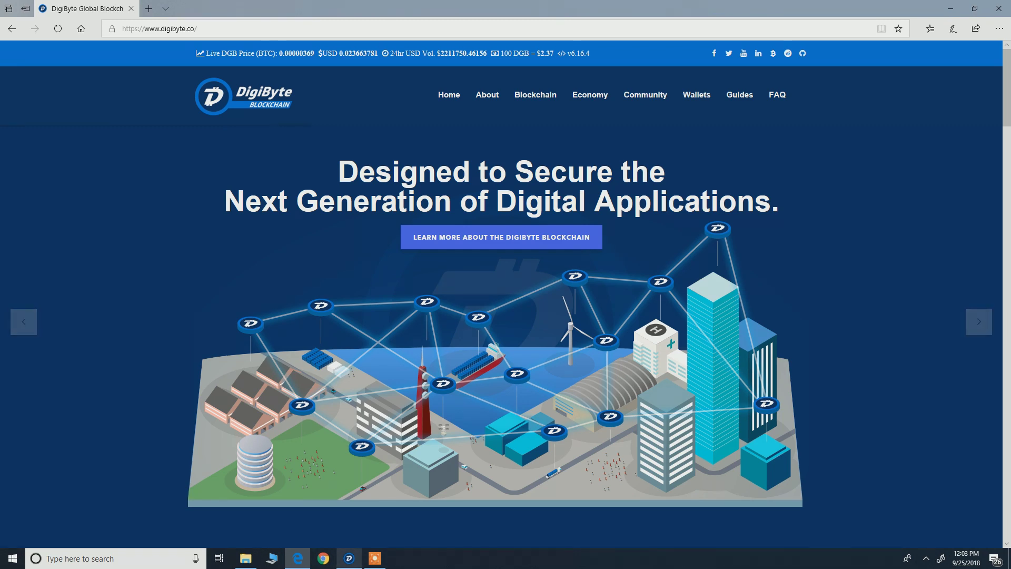
Step: Use File > Backup Wallet in DigiByte Core to save backupdgbwallet.dat on the Desktop
{"action": "left_click", "coordinate": [349, 558]}
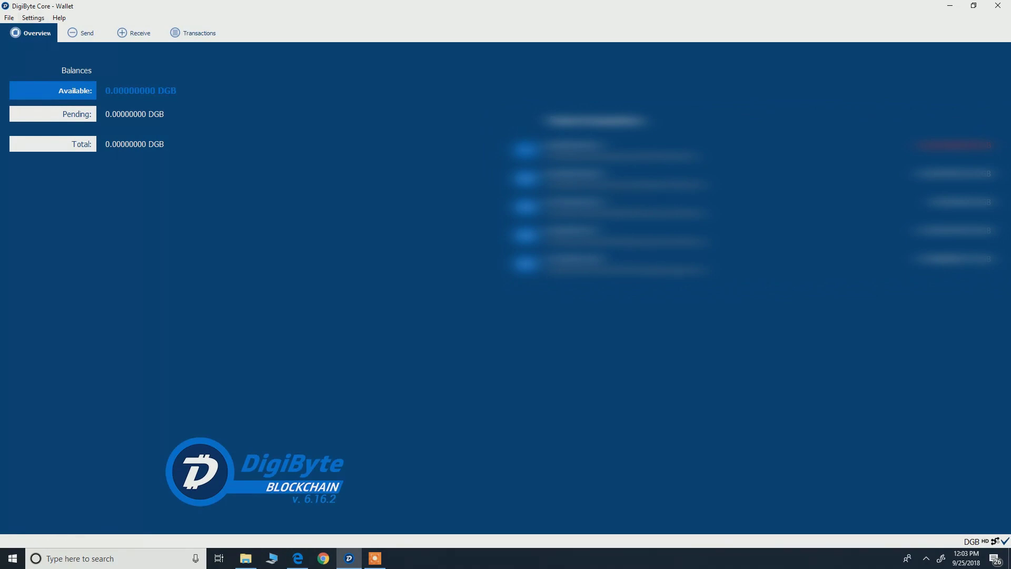
{"action": "left_click", "coordinate": [9, 18]}
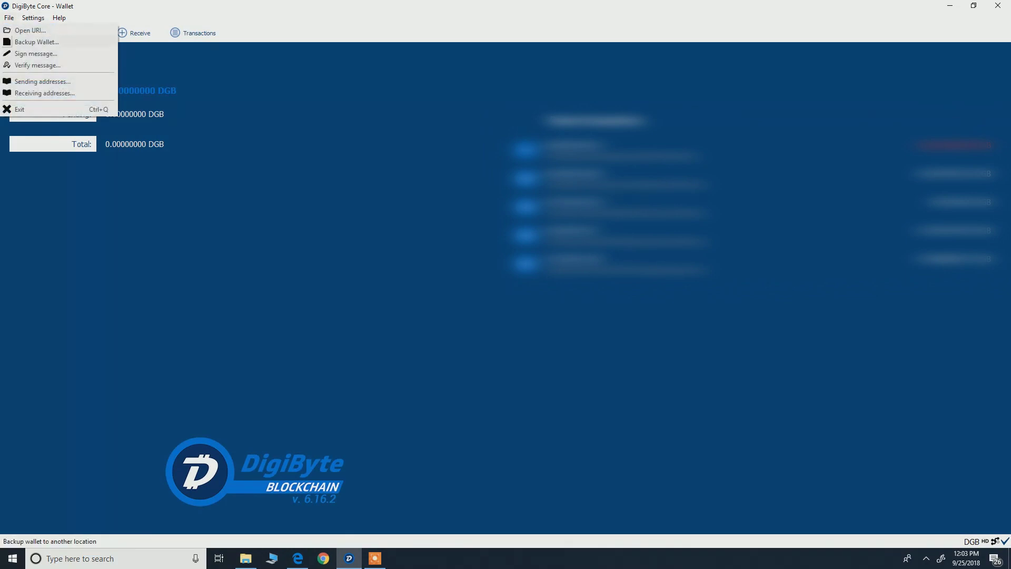
{"action": "key", "text": "Return"}
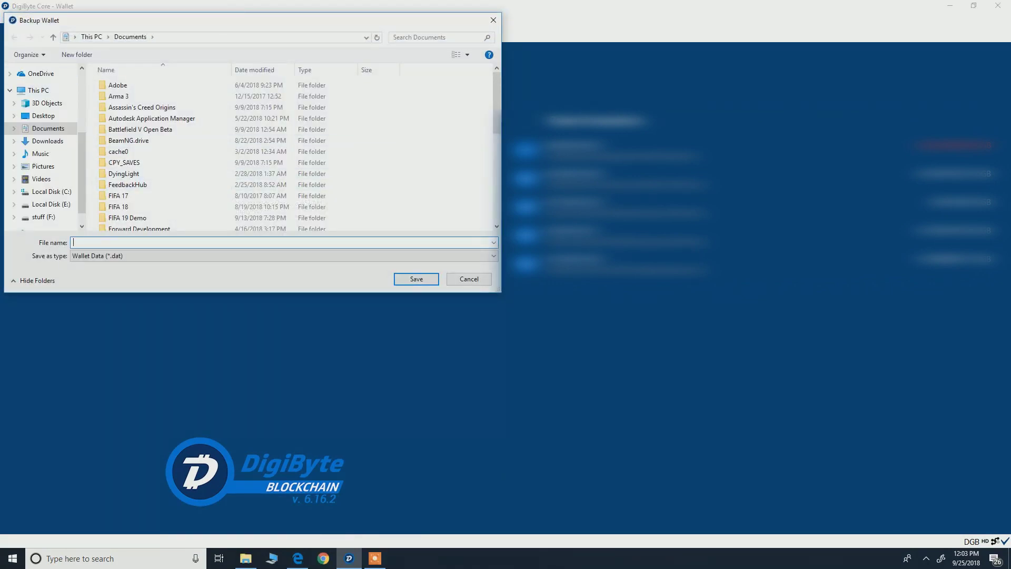
{"action": "left_click", "coordinate": [43, 116]}
{"action": "left_click", "coordinate": [280, 243]}
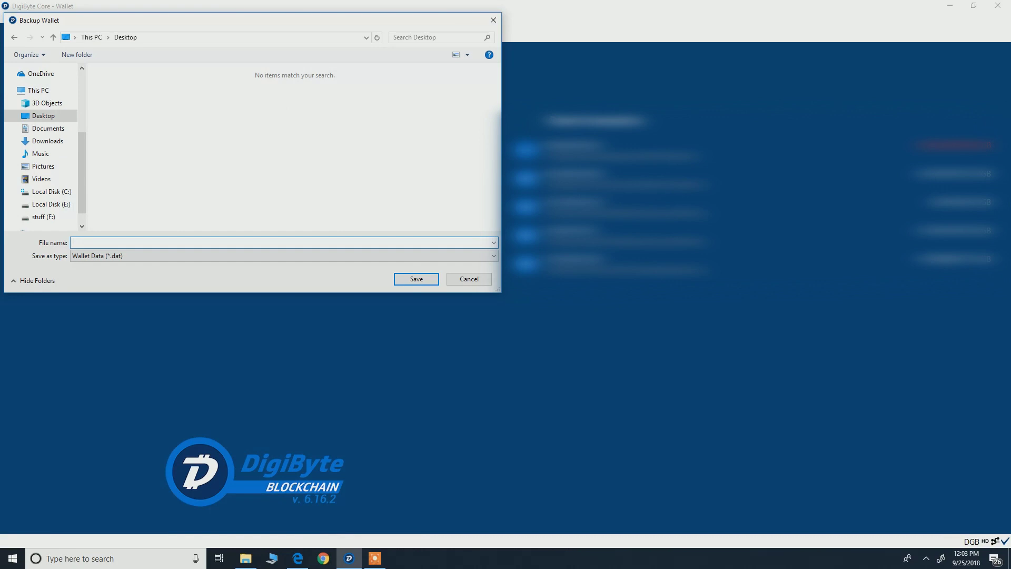
{"action": "type", "text": "backupdgbwallet"}
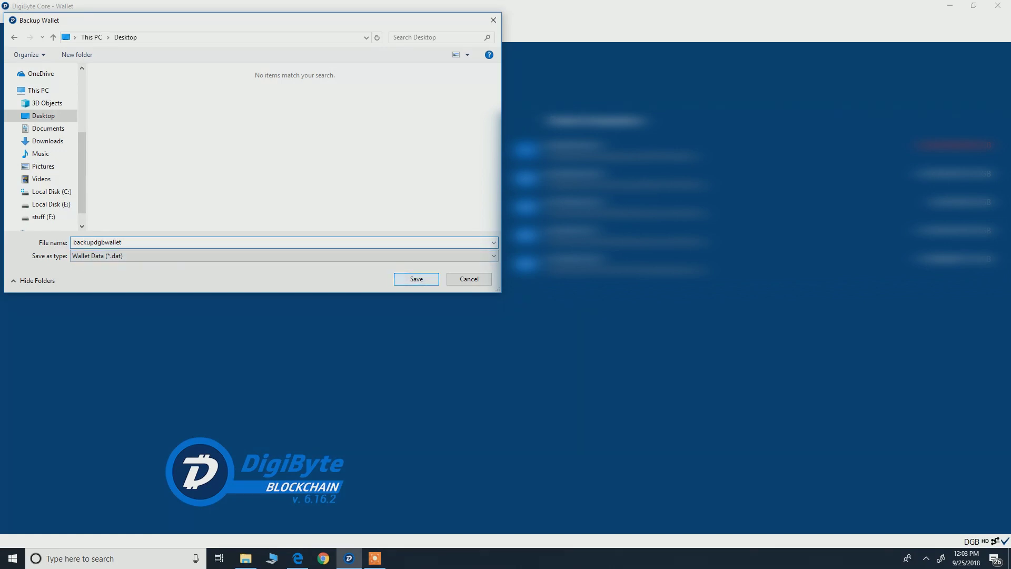
{"action": "key", "text": "Return"}
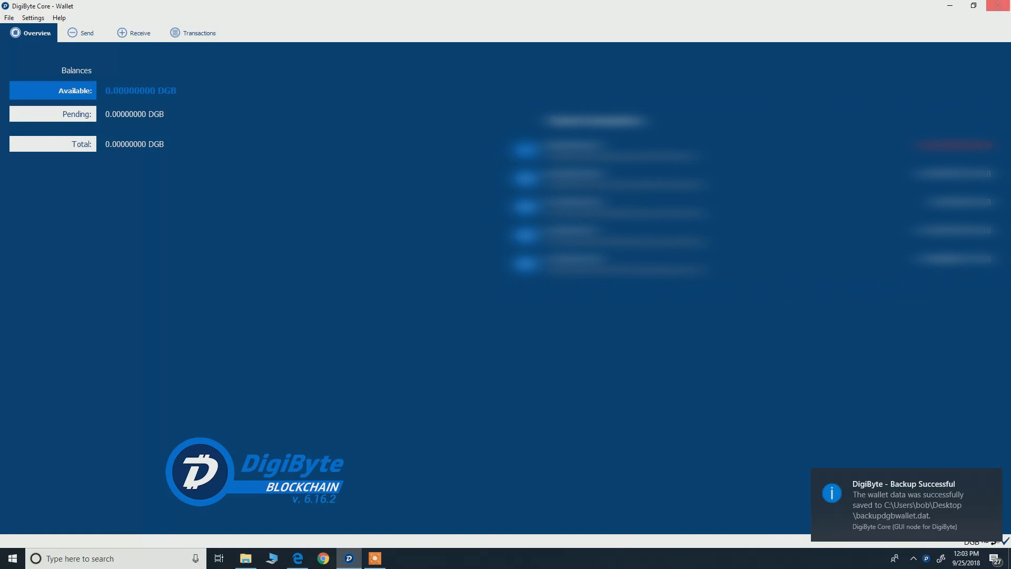
Step: Close the old wallet, then download and run the Windows 64-Bit DigiByte Core 6.16.5 installer from digibyte.co's Wallets page
{"action": "left_click", "coordinate": [998, 5]}
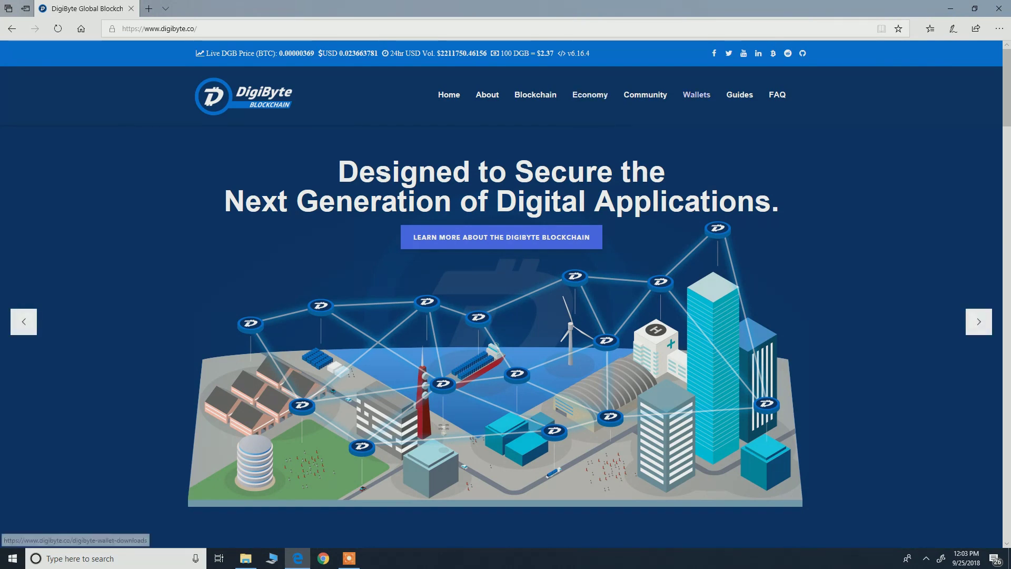
{"action": "left_click", "coordinate": [696, 95]}
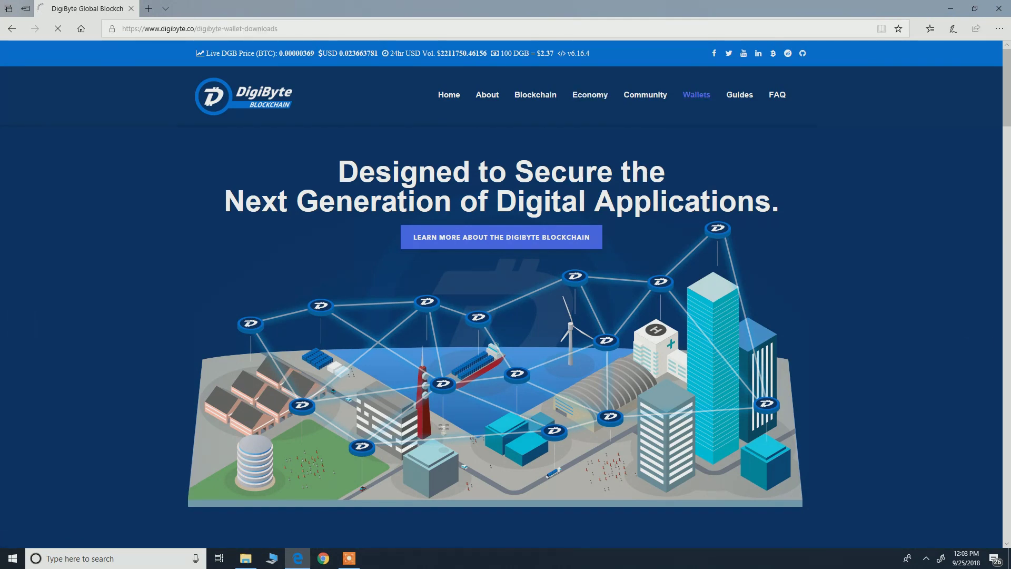
{"action": "scroll", "coordinate": [506, 295], "scroll_direction": "down", "scroll_amount": 3}
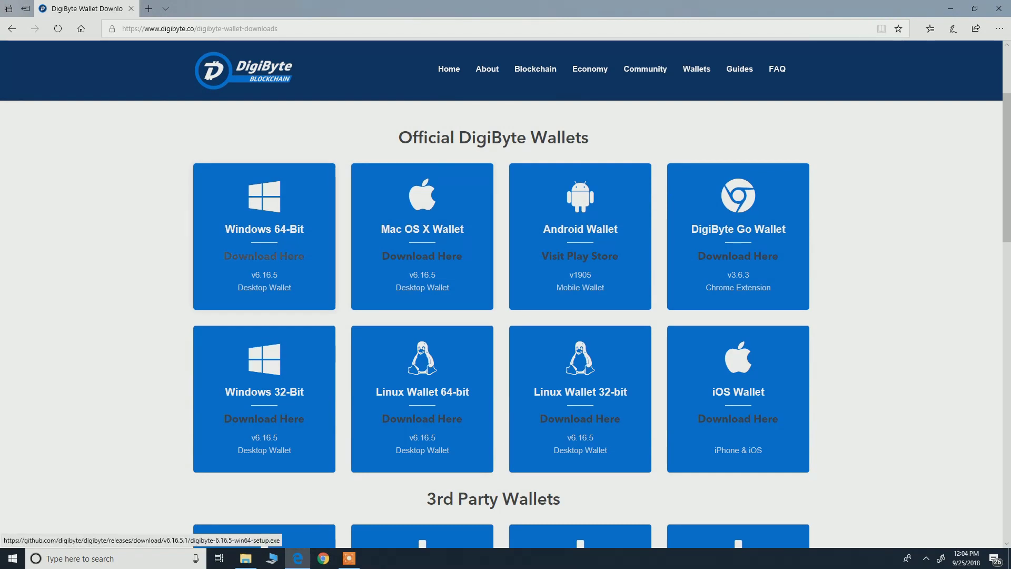
{"action": "left_click", "coordinate": [263, 256]}
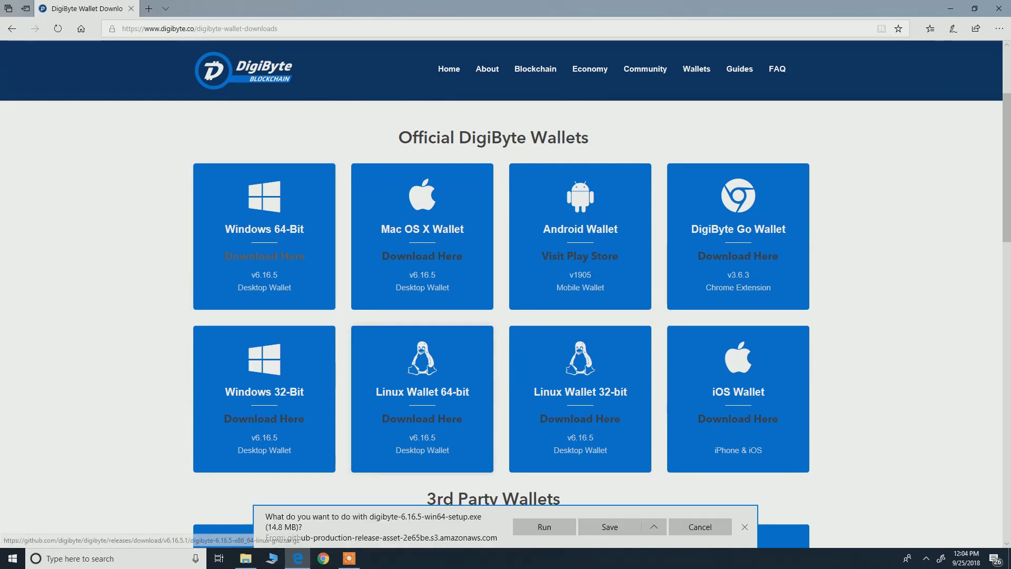
{"action": "left_click", "coordinate": [551, 527]}
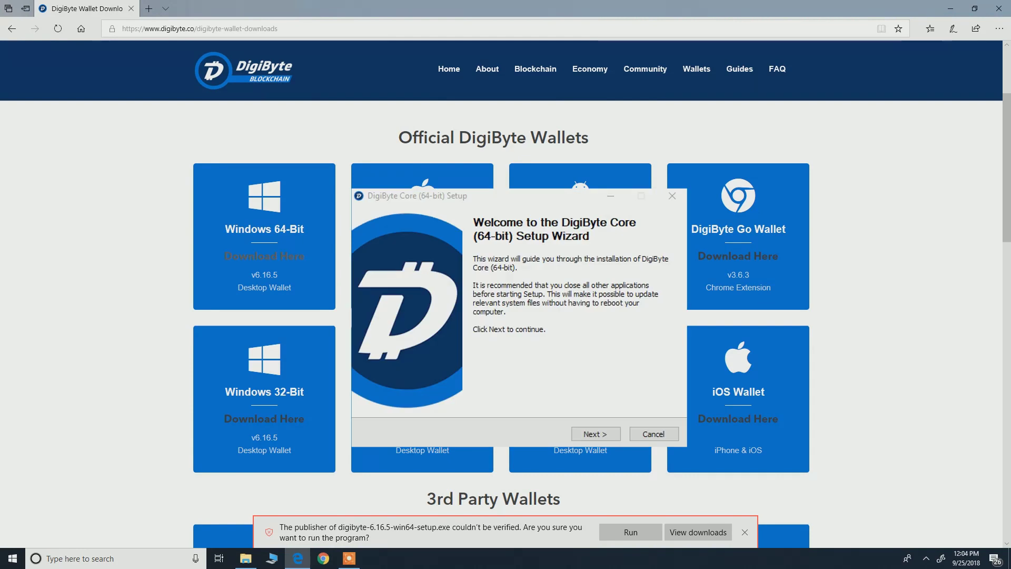
Step: Install DigiByte Core 6.16.5 with the default C:\Program Files\DigiByte folder and Start Menu folder, then launch it
{"action": "key", "text": "Return"}
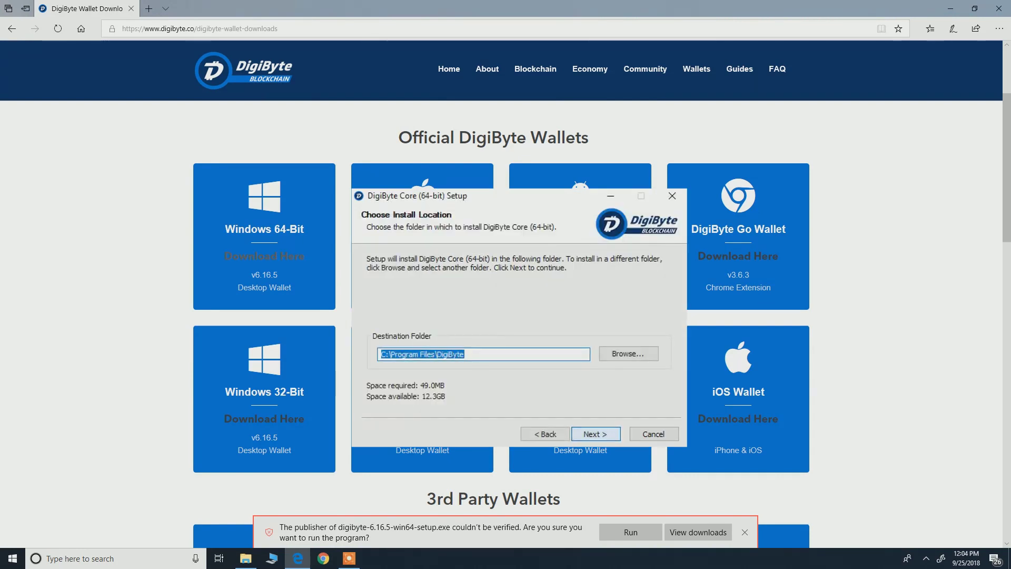
{"action": "key", "text": "Return"}
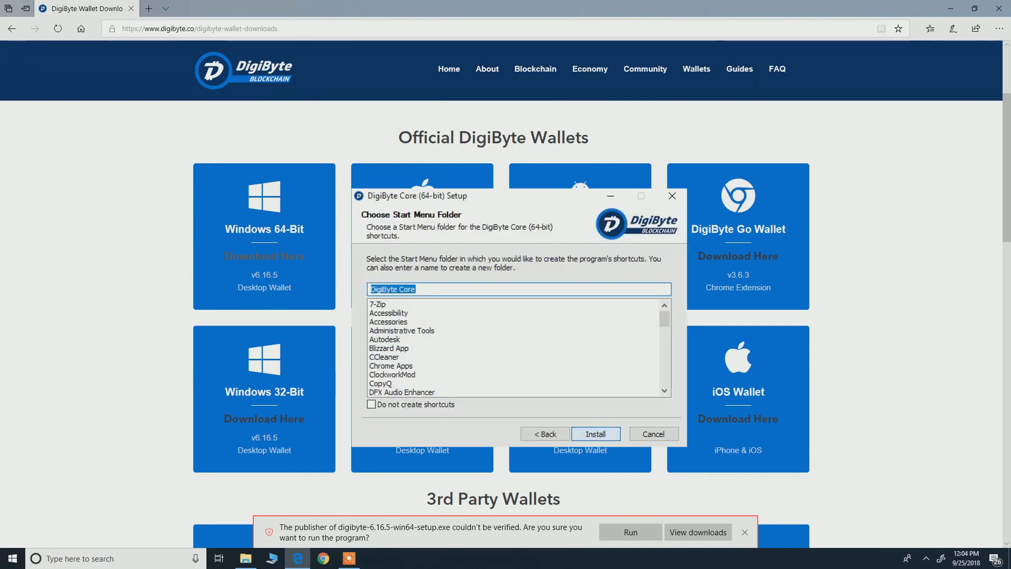
{"action": "key", "text": "Return"}
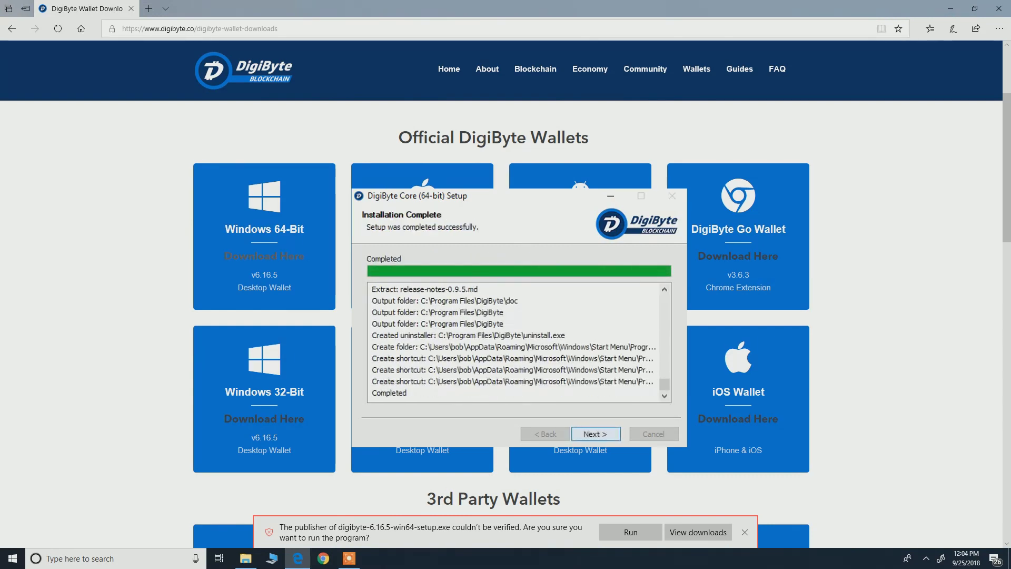
{"action": "key", "text": "Return"}
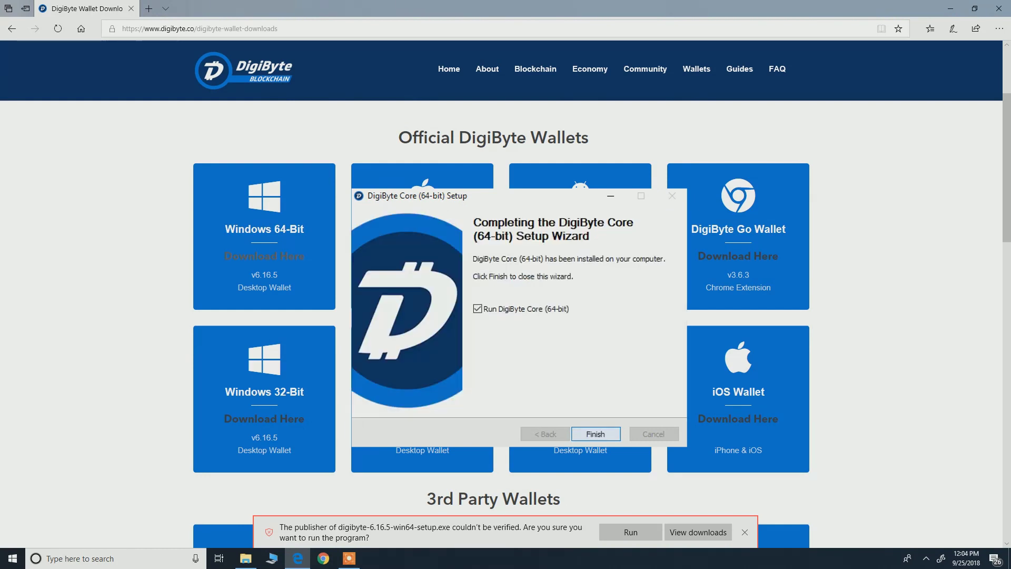
{"action": "key", "text": "Return"}
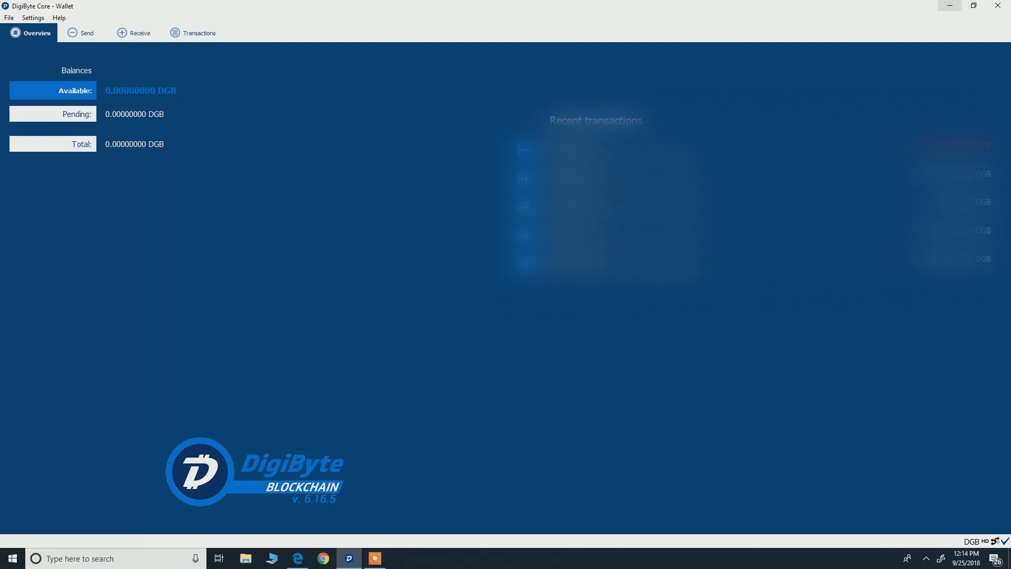
Step: Minimise the running DigiByte Core 6.16.5 window to reveal the Desktop backup file
{"action": "left_click", "coordinate": [950, 5]}
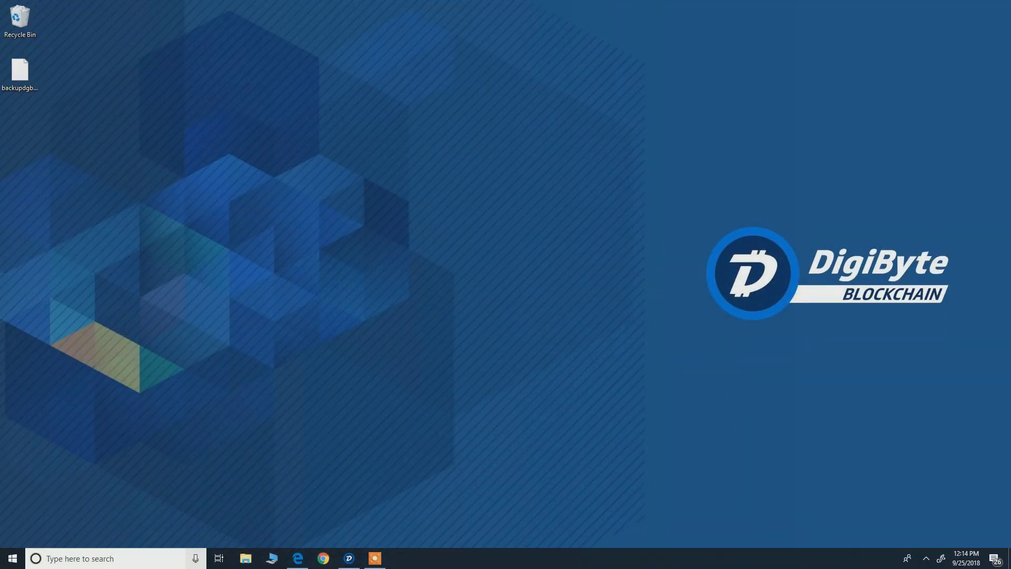
Step: Turn on 'Show hidden files, folders, and drives' in File Explorer Options' View settings and apply it
{"action": "key", "text": "super"}
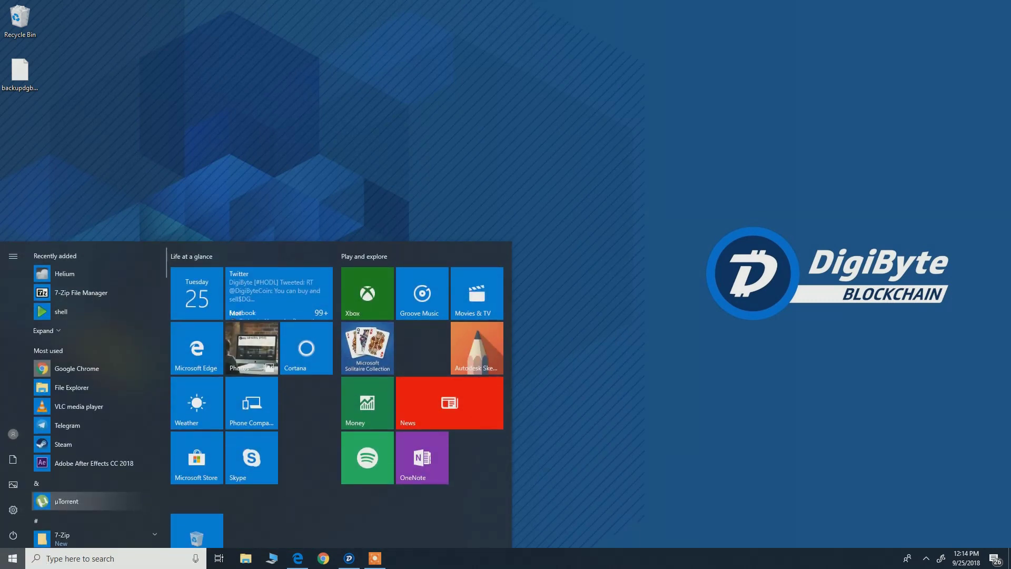
{"action": "type", "text": "folders"}
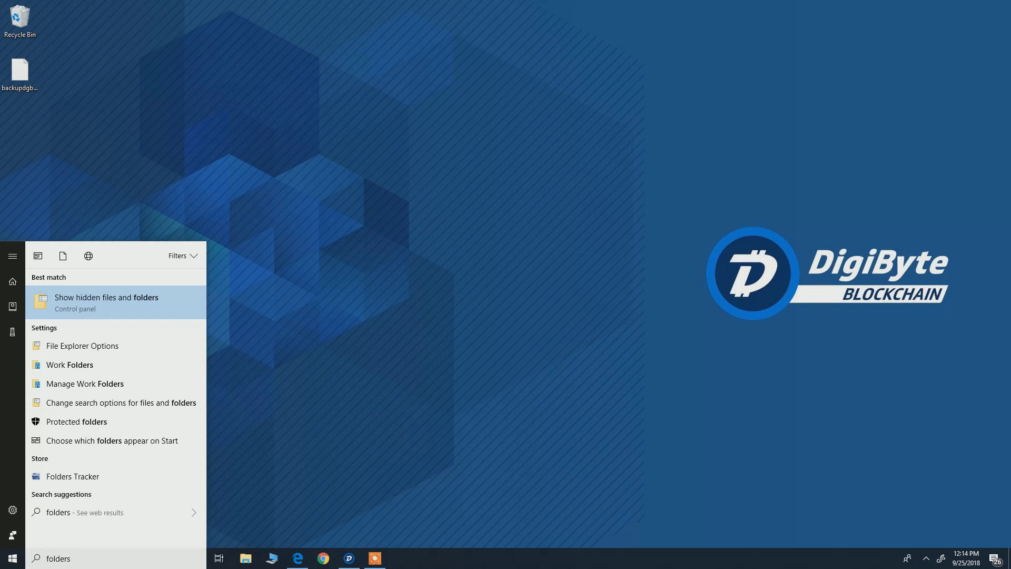
{"action": "key", "text": "BackSpace"}
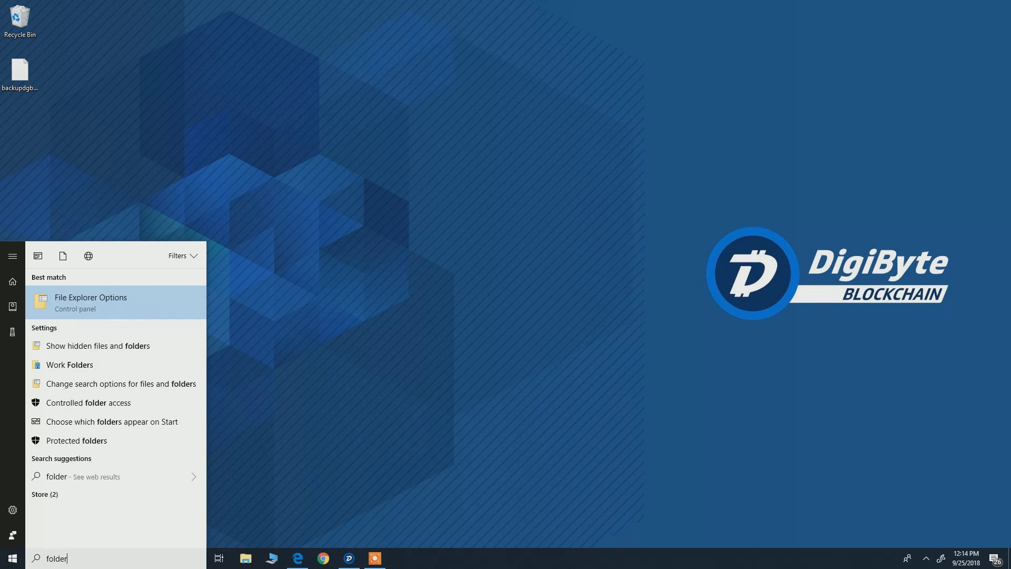
{"action": "key", "text": "Return"}
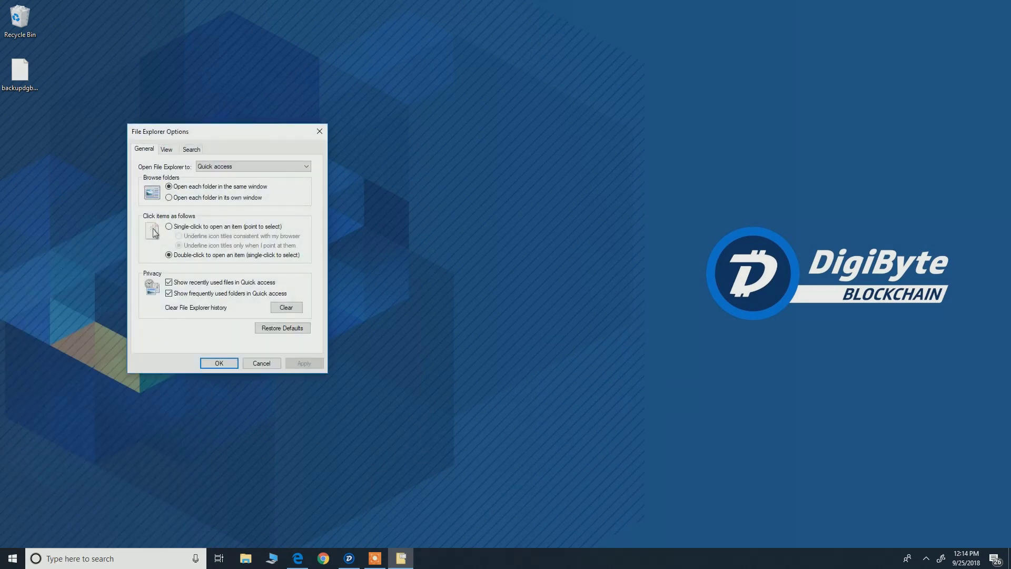
{"action": "key", "text": "ctrl+Tab"}
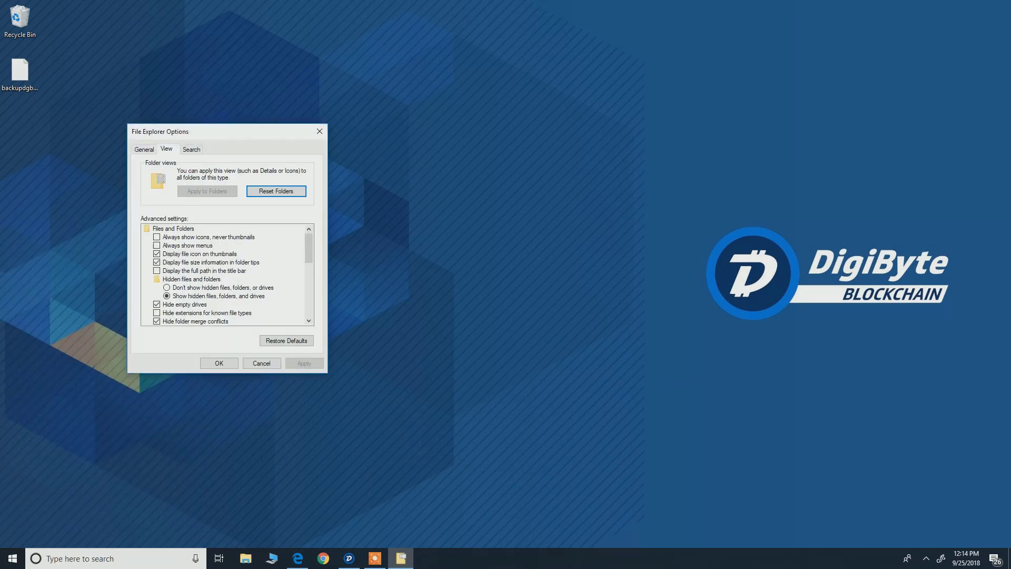
{"action": "left_click_drag", "start_coordinate": [309, 248], "coordinate": [308, 257]}
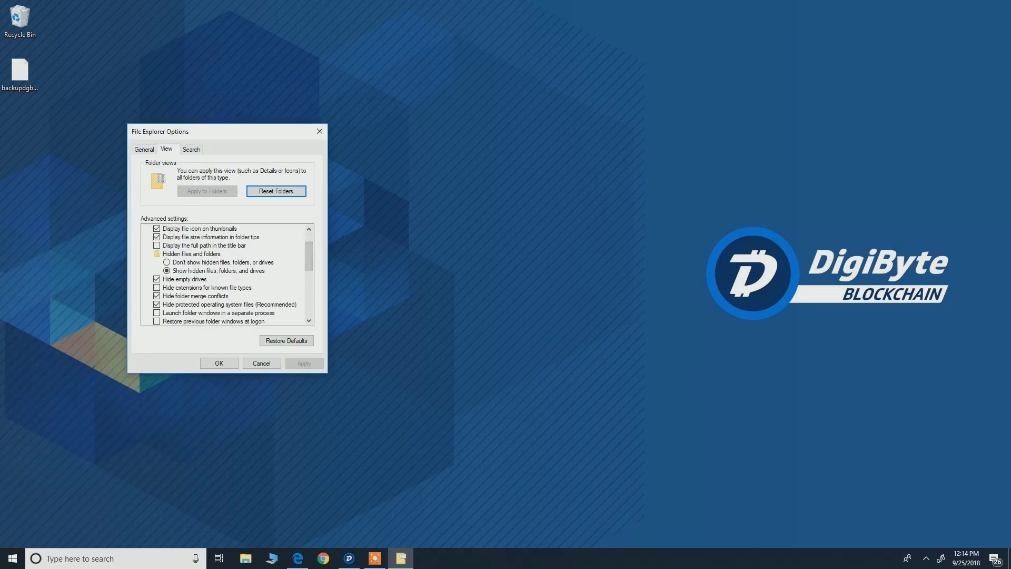
{"action": "left_click", "coordinate": [167, 271]}
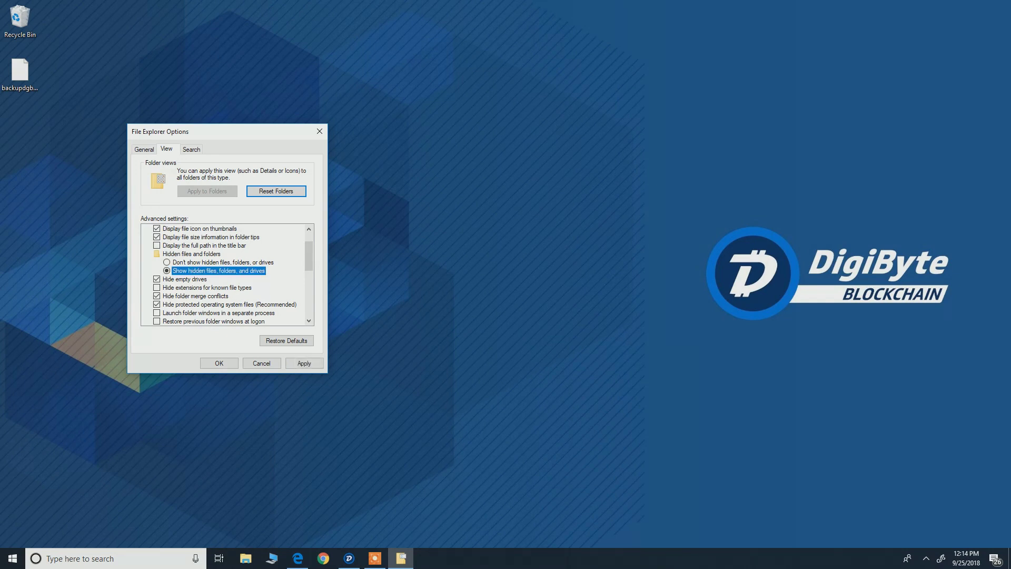
{"action": "left_click", "coordinate": [305, 363]}
{"action": "left_click", "coordinate": [219, 363]}
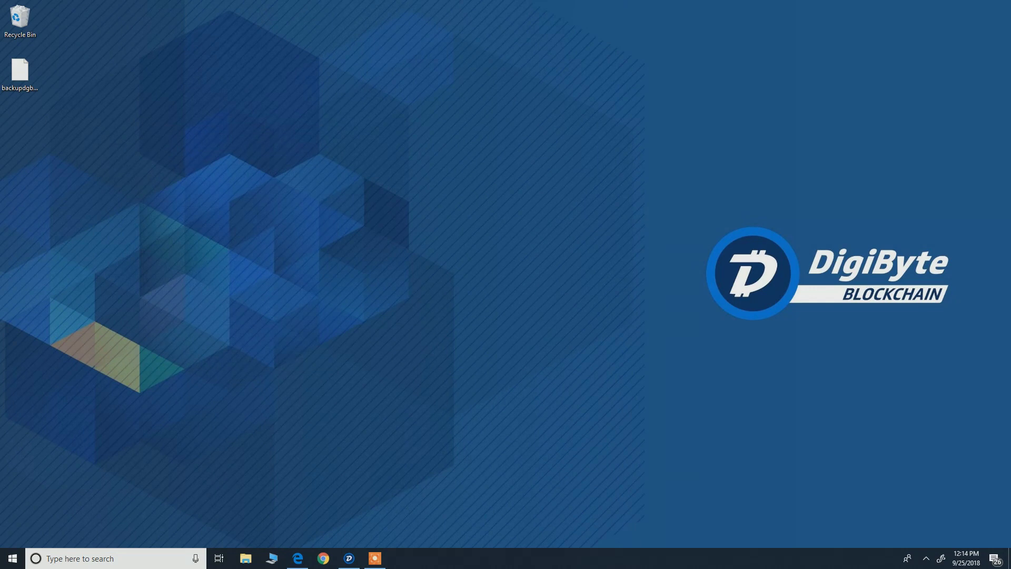
{"action": "key", "text": "super"}
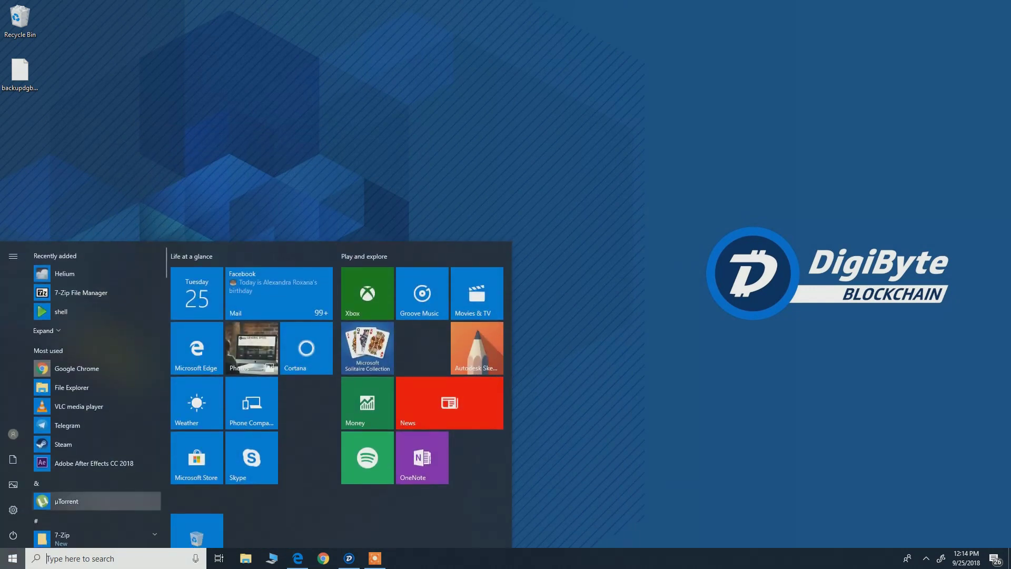
Step: Open %appdata% and go into the Roaming\DigiByte data folder, selecting wallet.dat
{"action": "type", "text": "%ap"}
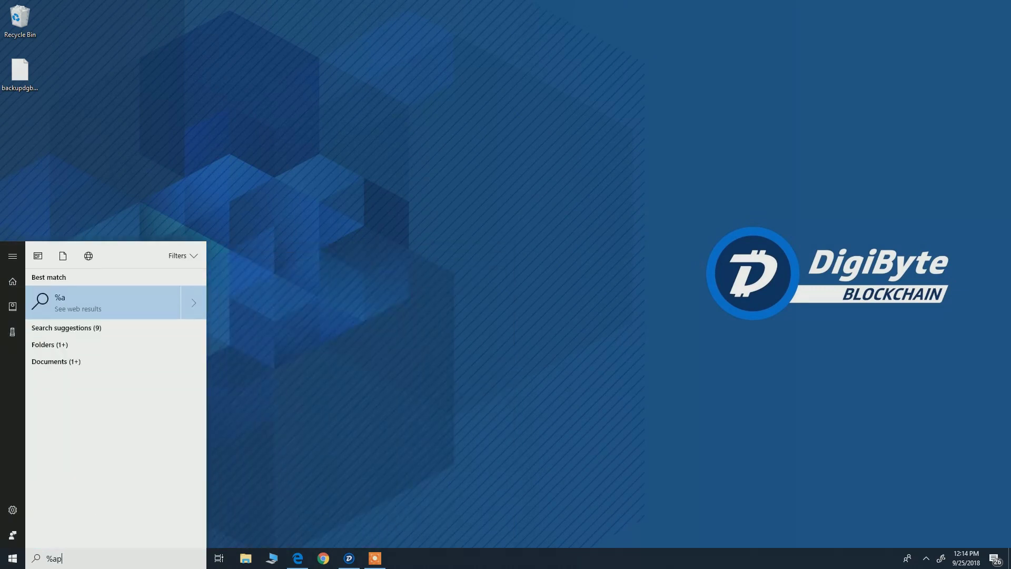
{"action": "type", "text": "pdata%"}
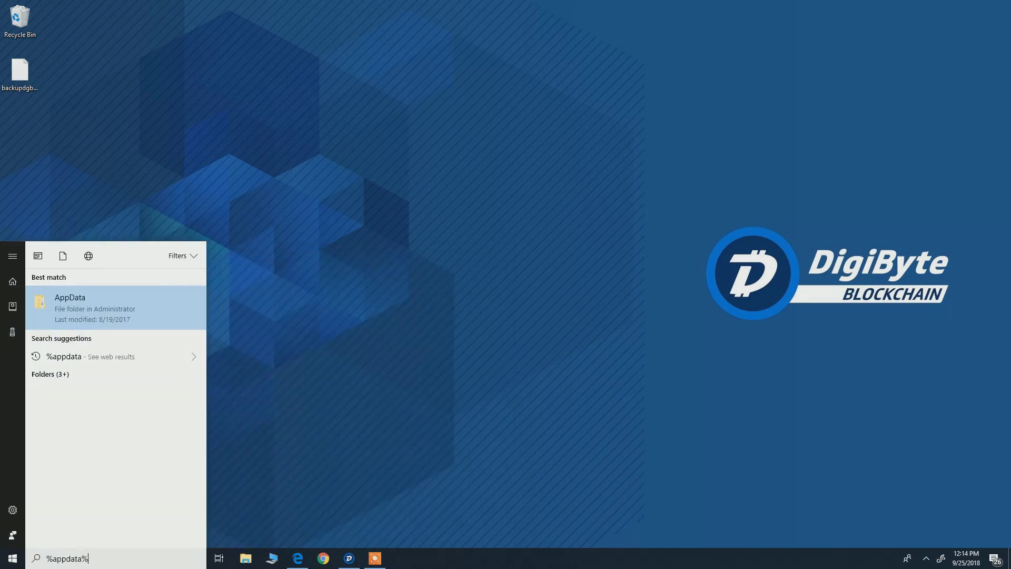
{"action": "key", "text": "Return"}
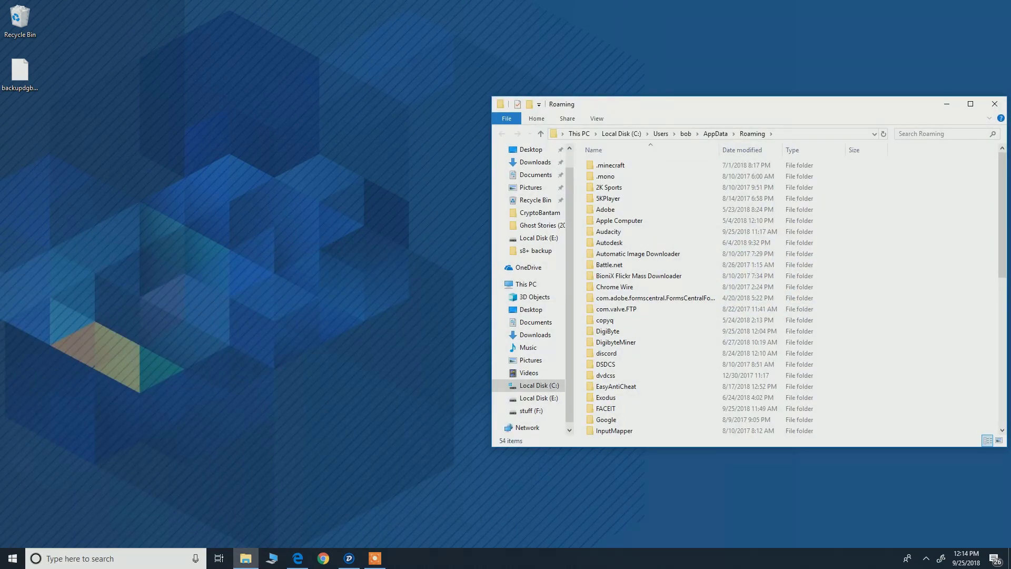
{"action": "left_click_drag", "start_coordinate": [624, 103], "coordinate": [440, 84]}
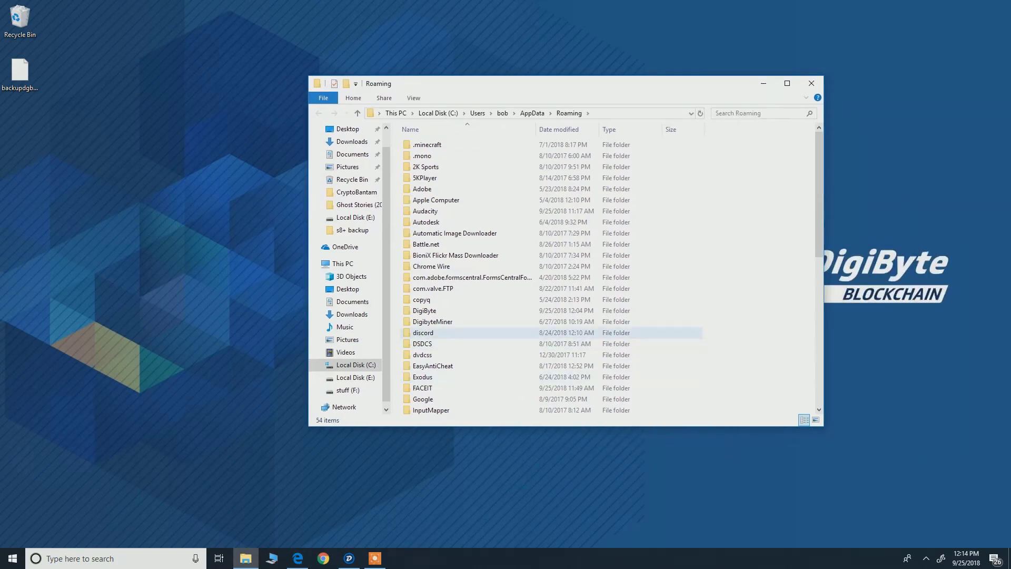
{"action": "mouse_move", "coordinate": [421, 312]}
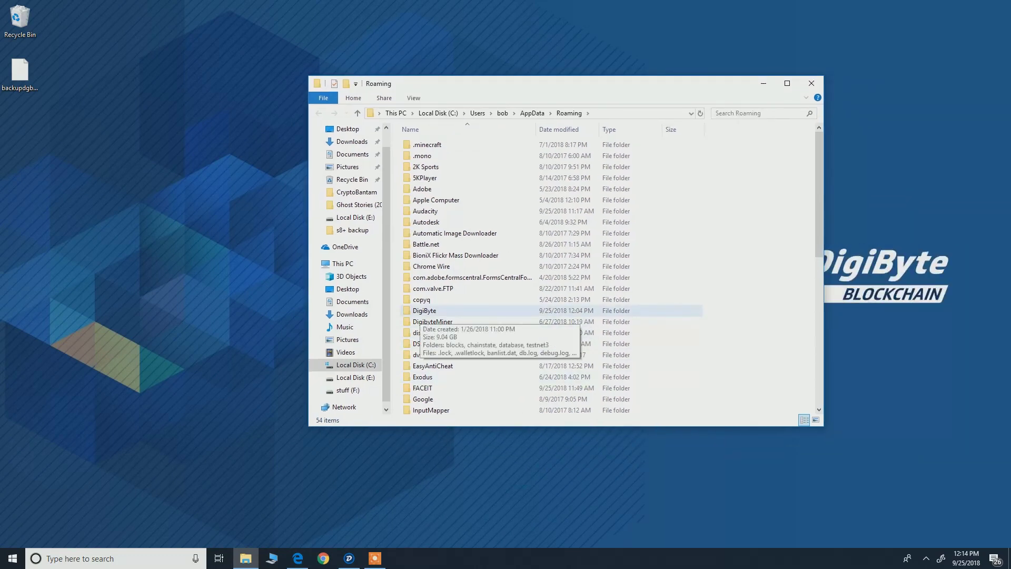
{"action": "double_click", "coordinate": [421, 311]}
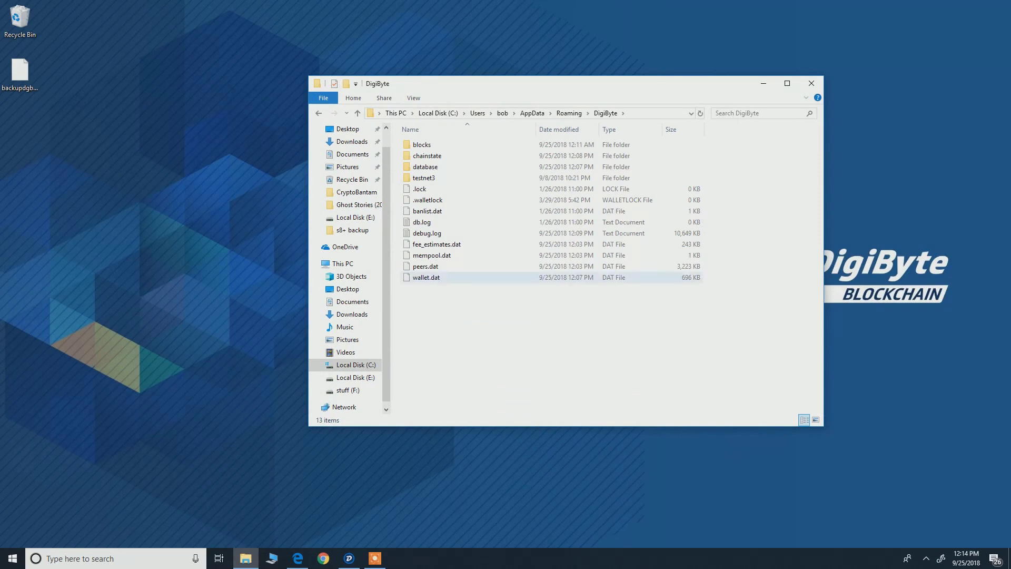
{"action": "left_click", "coordinate": [426, 277]}
Step: Drag backupdgbwallet.dat from the Desktop into the DigiByte folder beside wallet.dat, then close DigiByte Core
{"action": "left_click_drag", "start_coordinate": [434, 277], "coordinate": [483, 276]}
{"action": "left_click", "coordinate": [482, 316]}
{"action": "left_click_drag", "start_coordinate": [20, 71], "coordinate": [474, 324]}
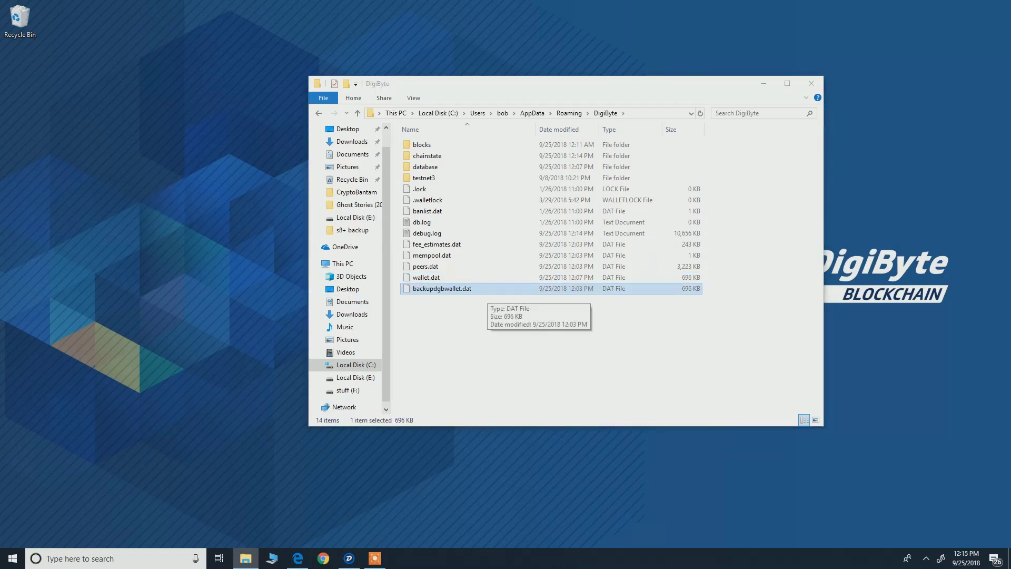
{"action": "left_click", "coordinate": [439, 280]}
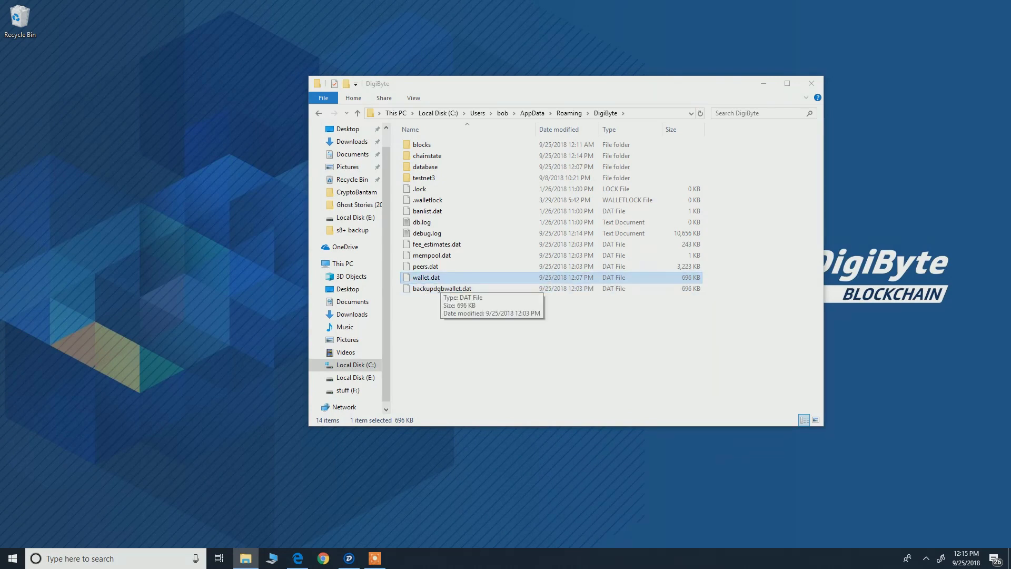
{"action": "left_click", "coordinate": [441, 289]}
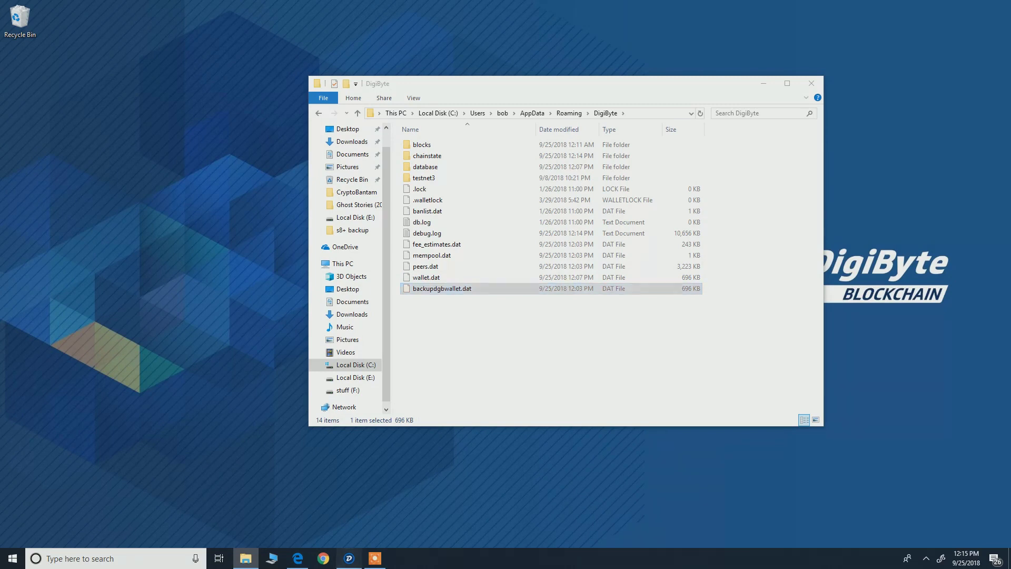
{"action": "left_click", "coordinate": [349, 558]}
{"action": "left_click", "coordinate": [999, 5]}
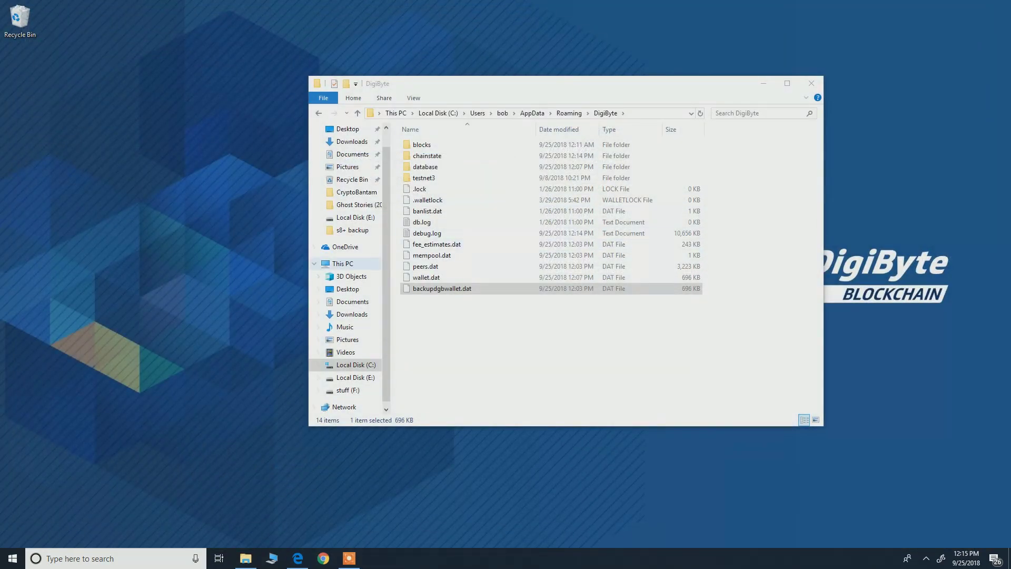